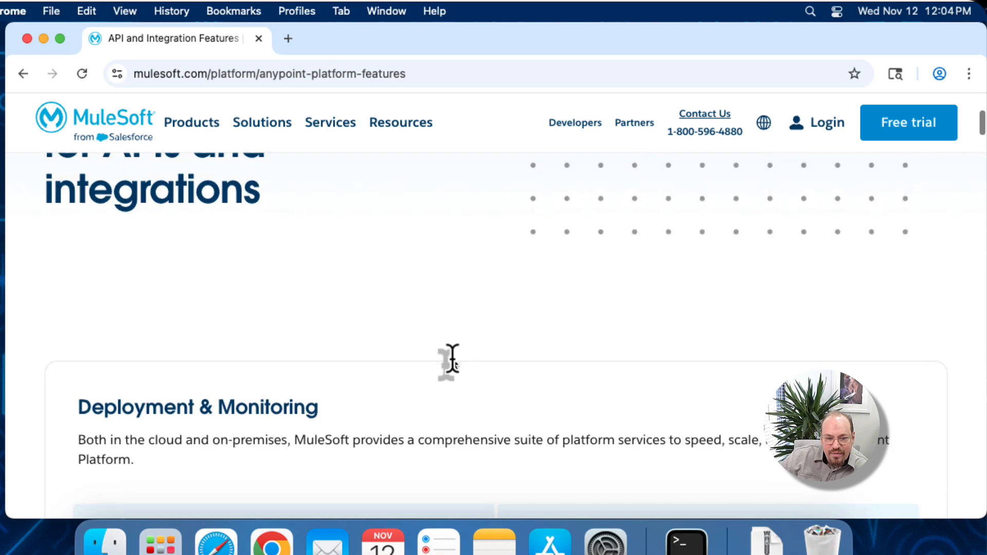
Step: Find Anypoint Studio in the Integration section of the platform features page and open its download page
scroll(452, 358, down, 5)
scroll(910, 173, down, 4)
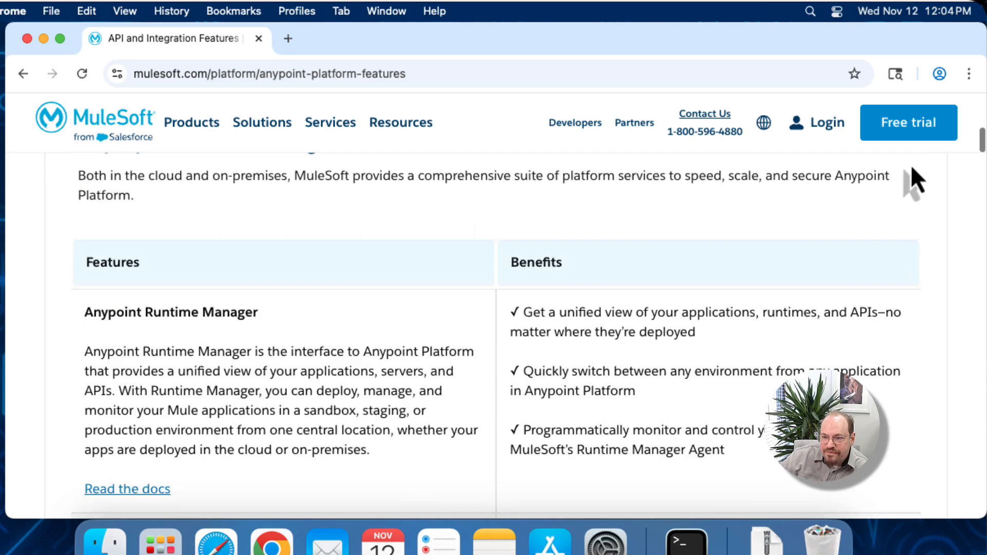
drag(981, 149, 973, 245)
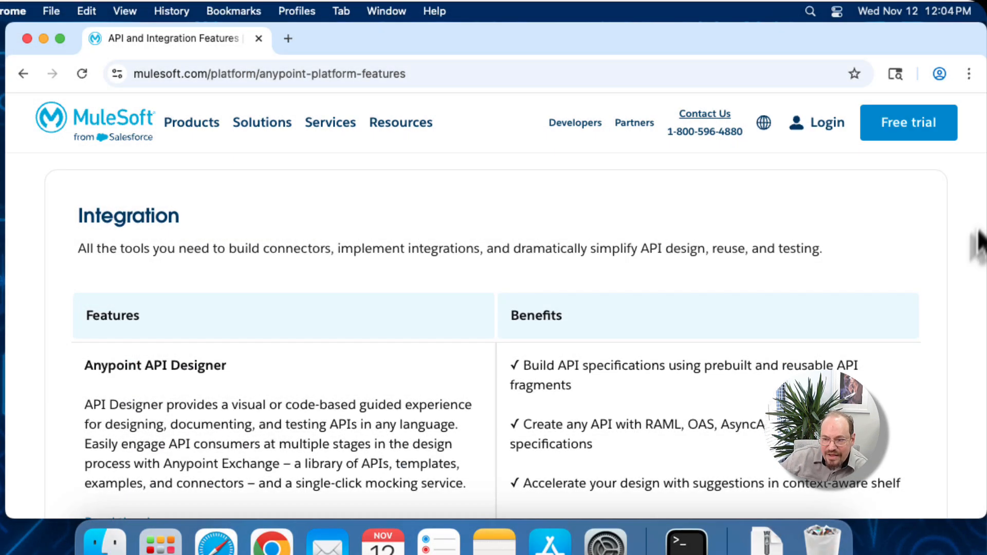
drag(977, 241, 981, 376)
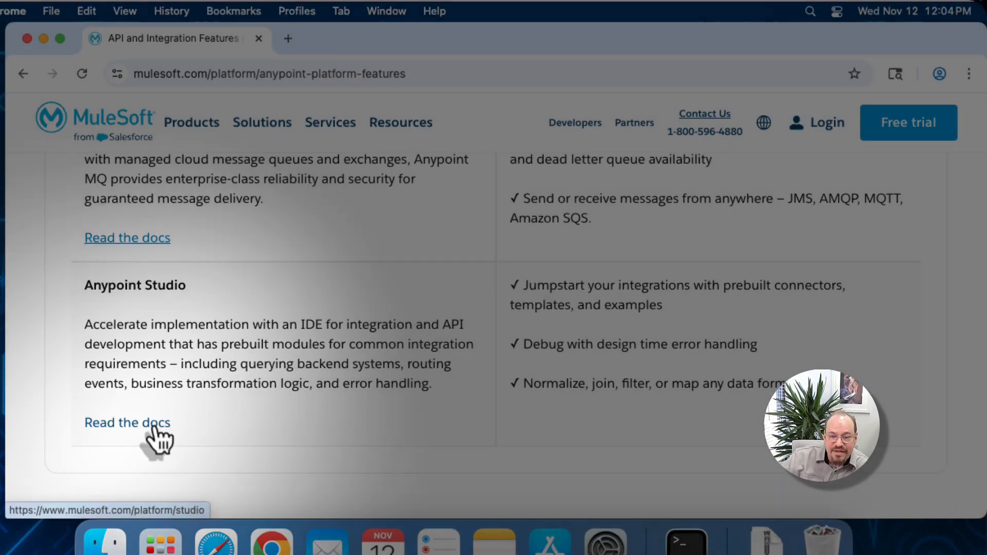
click(154, 426)
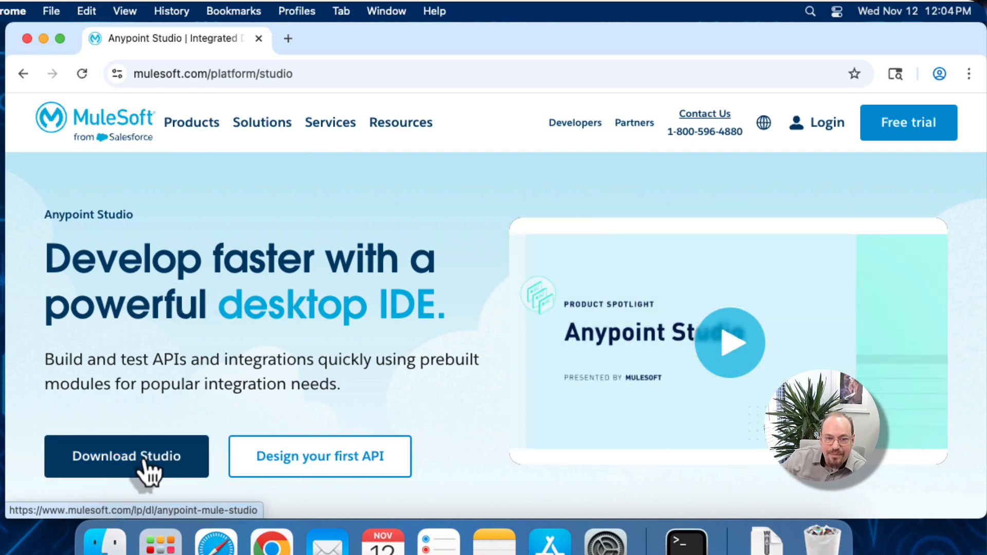
click(145, 461)
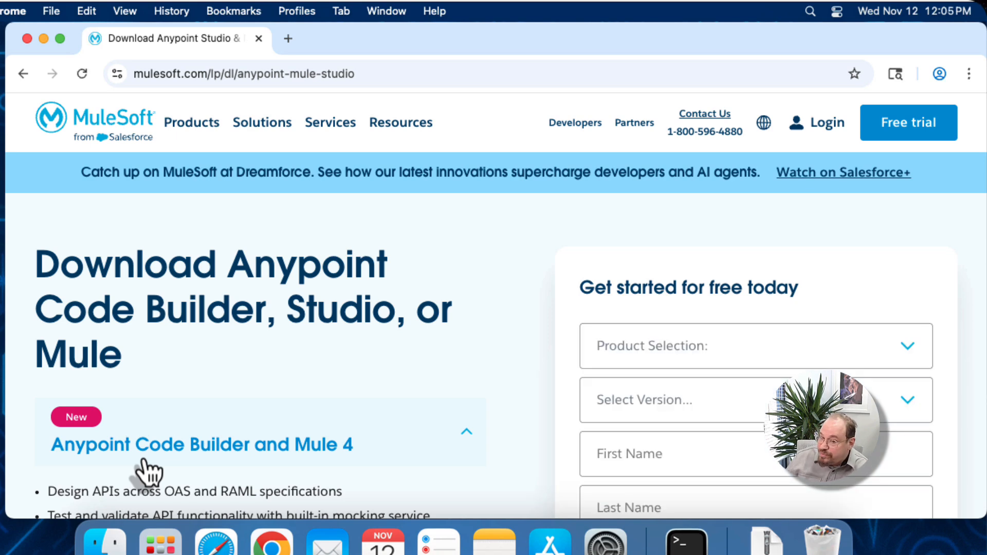
Step: Collapse the Anypoint Code Builder and Mule 4 details and expand those for Anypoint Studio 7 and Mule 4
scroll(287, 406, down, 5)
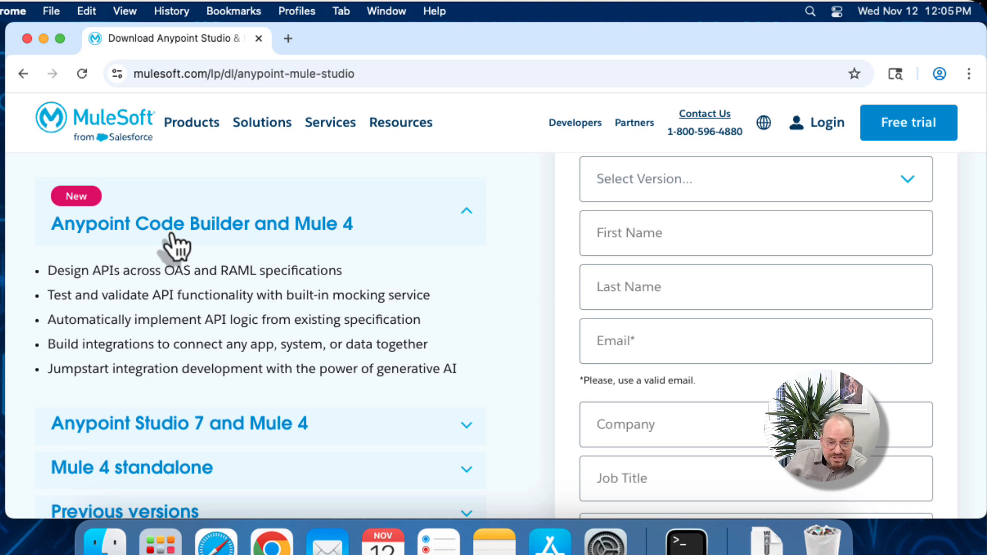
click(468, 219)
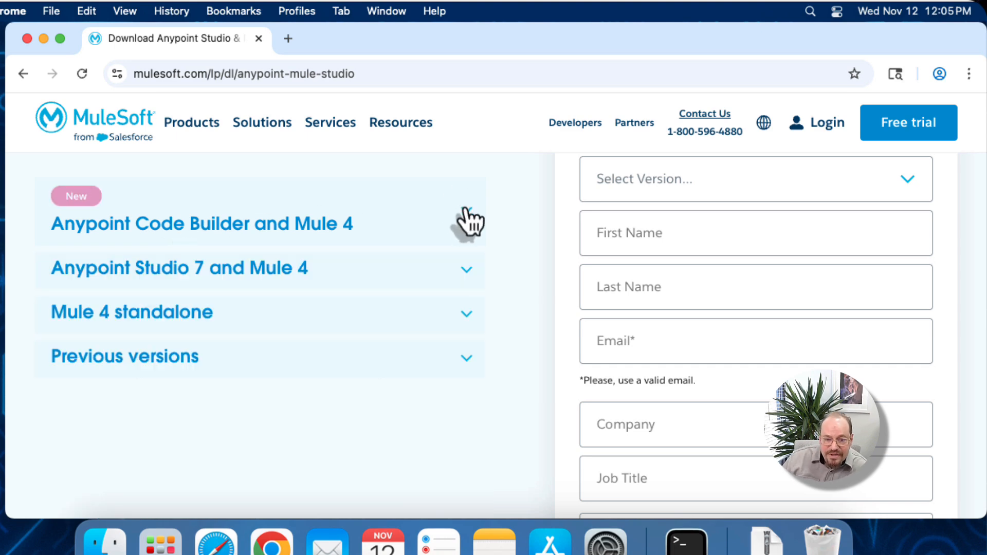
click(471, 271)
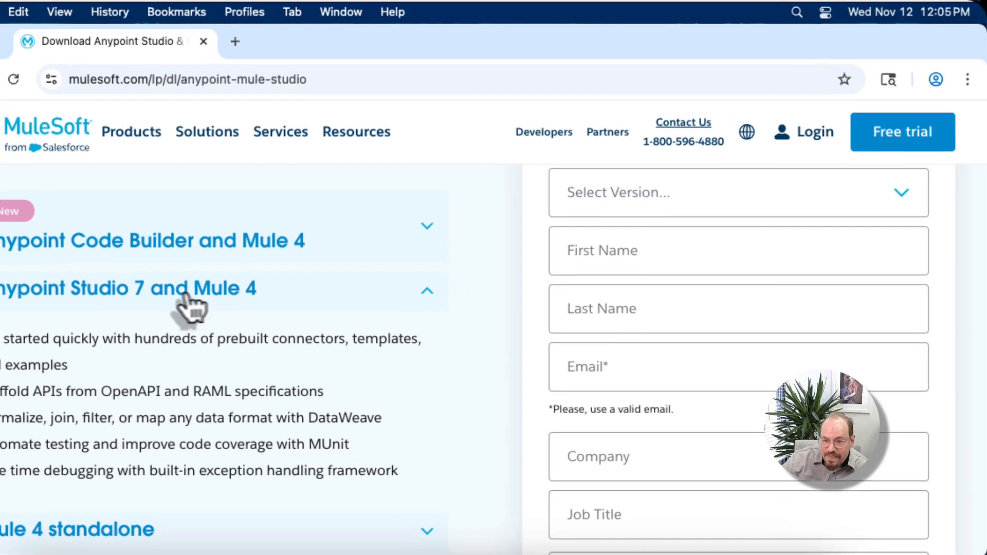
Step: Choose Anypoint Studio and Mule, the Latest version and Mac OS - ARM in the download form
click(771, 205)
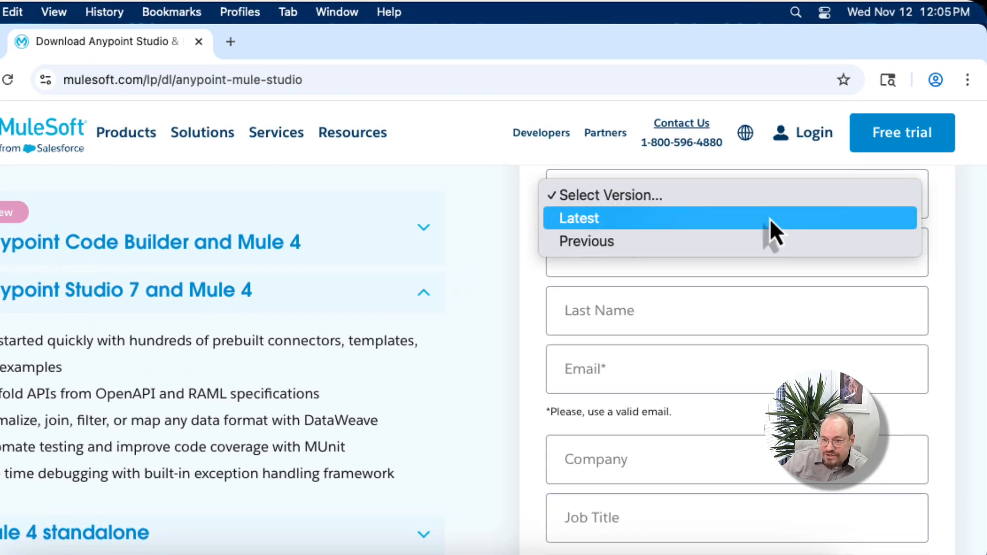
click(767, 224)
scroll(450, 346, up, 3)
click(639, 243)
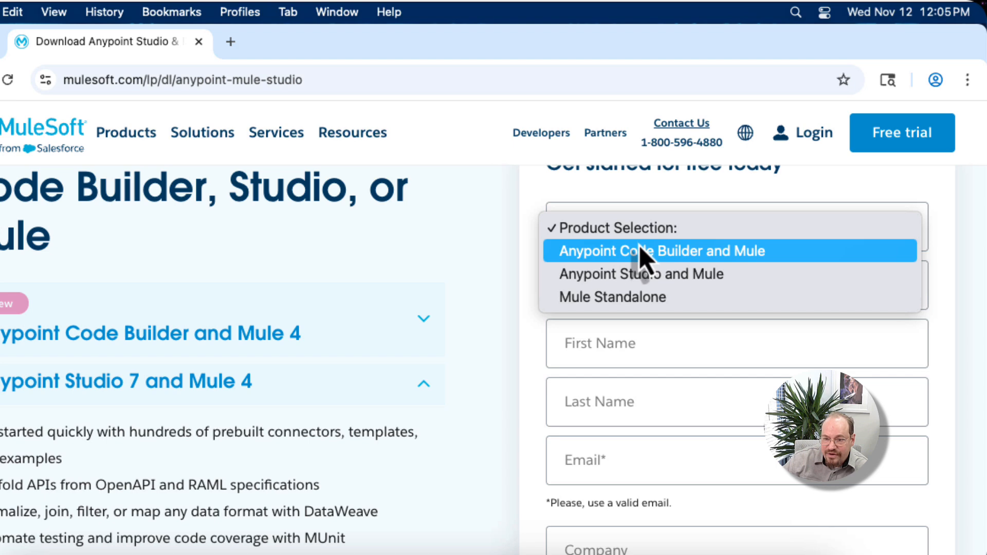
click(658, 279)
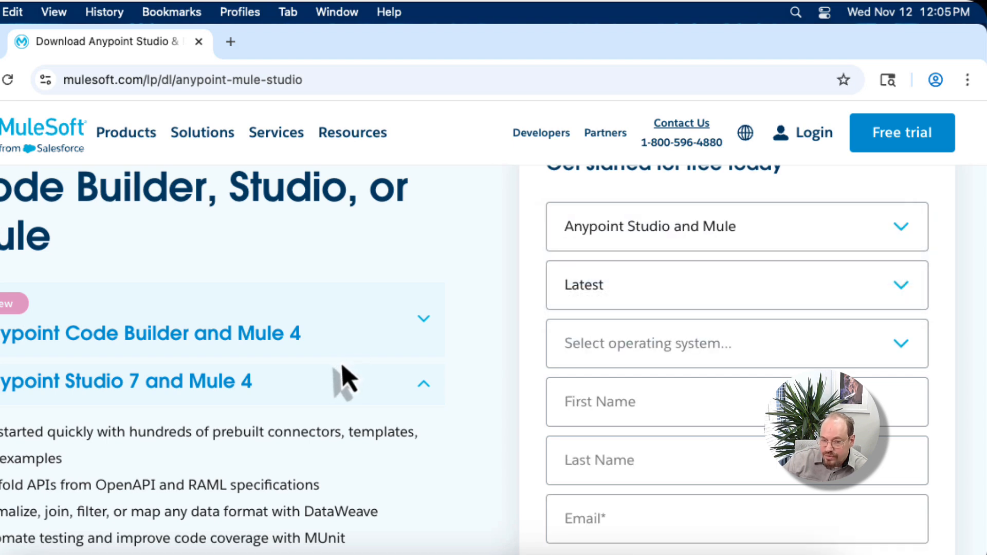
scroll(342, 379, up, 2)
click(623, 393)
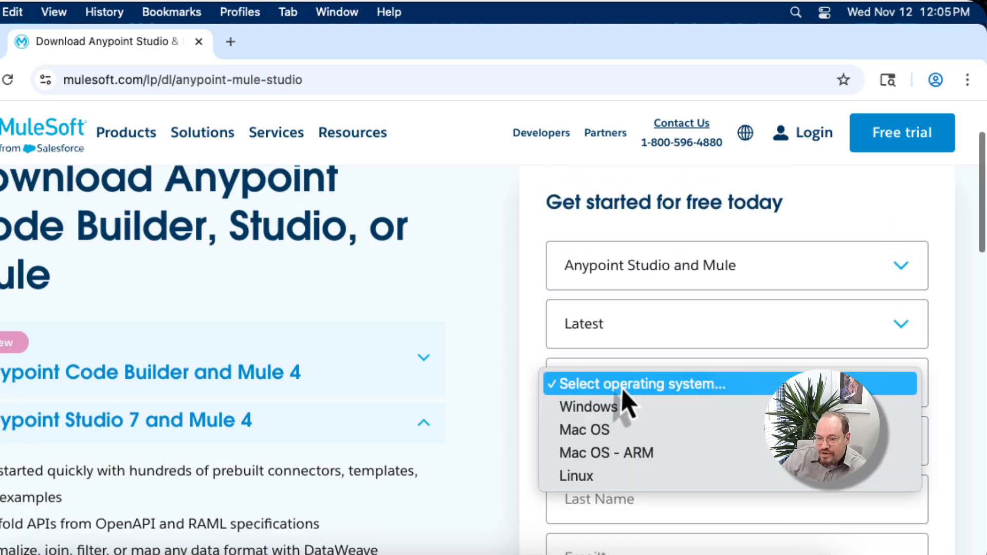
click(620, 456)
Step: Enter the registrant's first name, last name and e-mail address in the download form
click(633, 447)
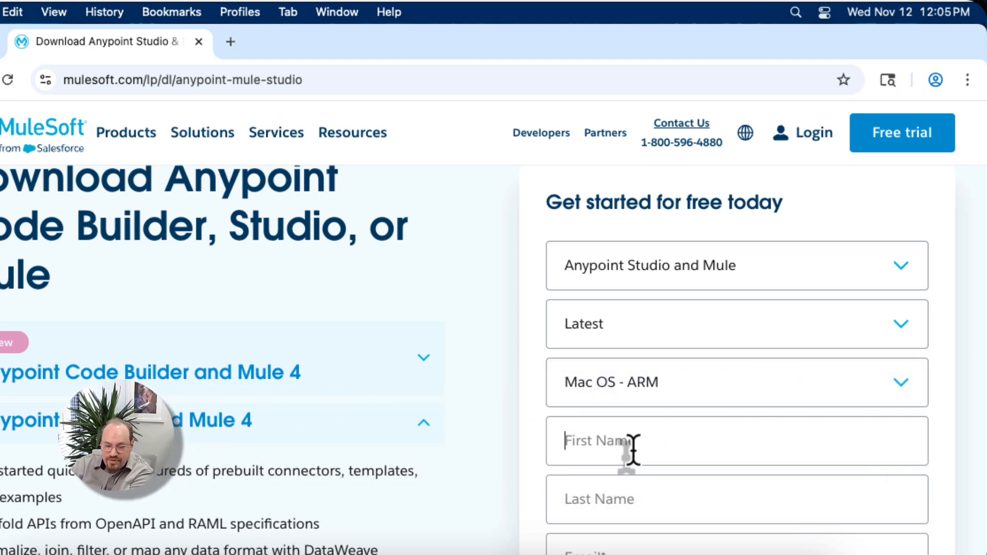
key(Tab)
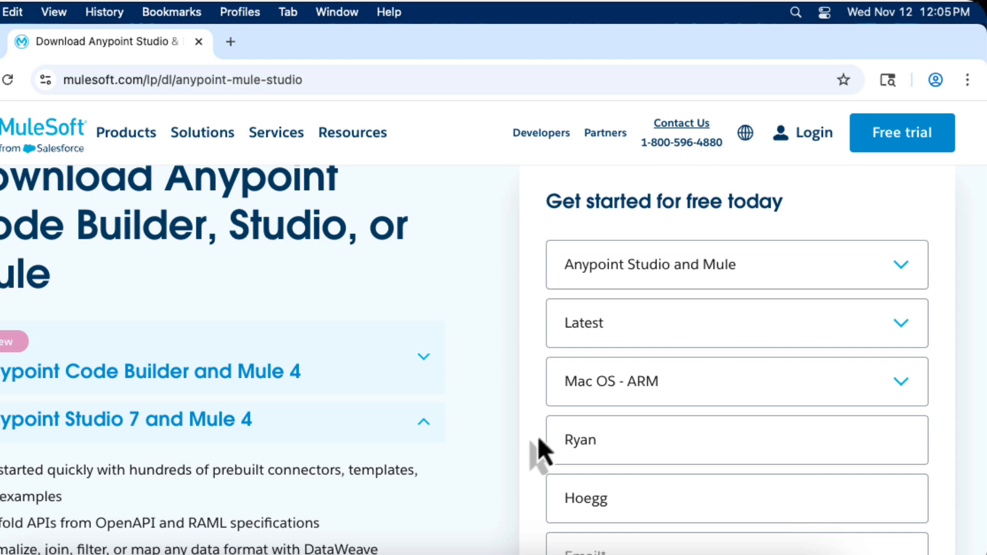
scroll(943, 309, down, 5)
click(627, 342)
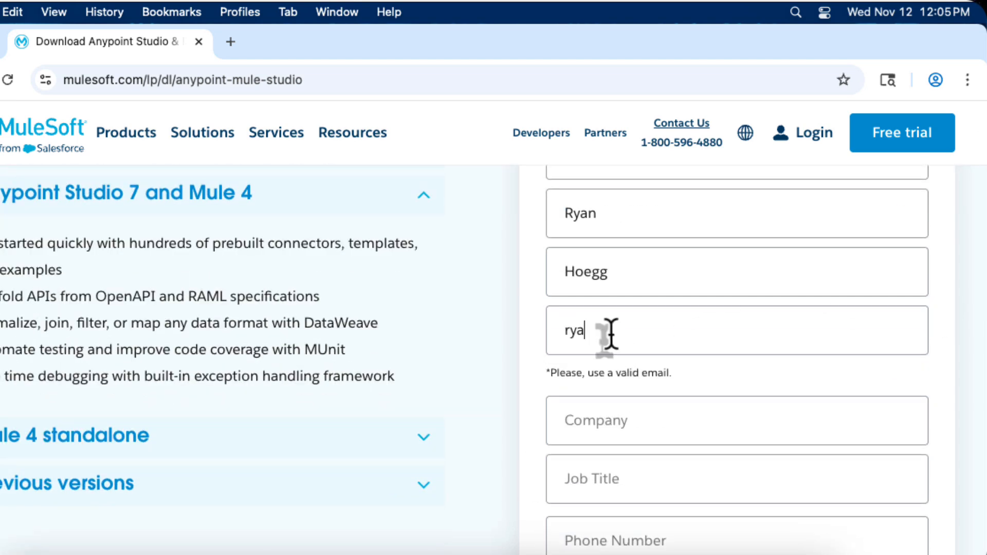
Step: Enter Integration Quest as the company and Educator as the job title, and fill in the phone number
click(587, 422)
text(Integration Quest)
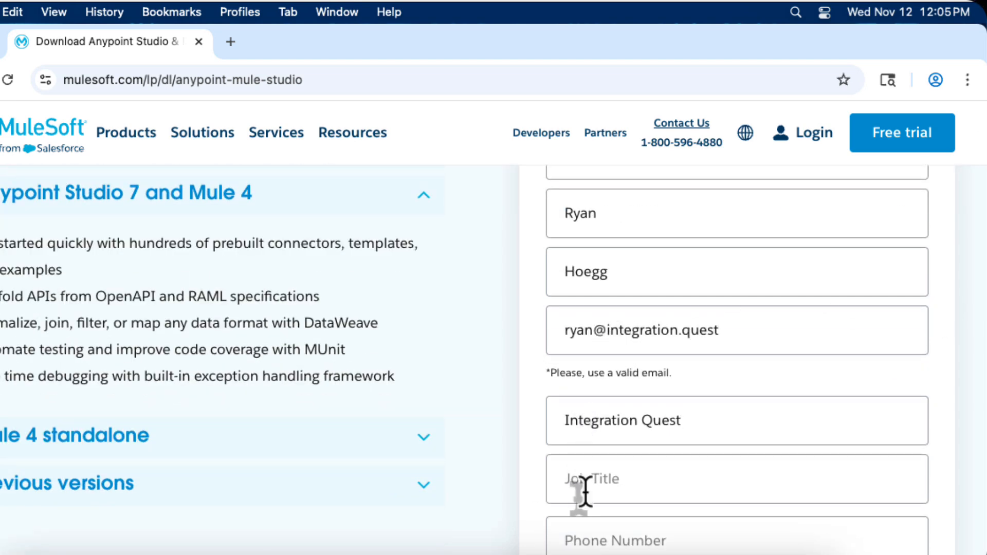
click(580, 480)
text(Educator)
scroll(596, 489, down, 1)
click(599, 492)
Step: Set the industry to Education, company size to 1 - 20 employees and country to United States, and submit the download form
click(592, 540)
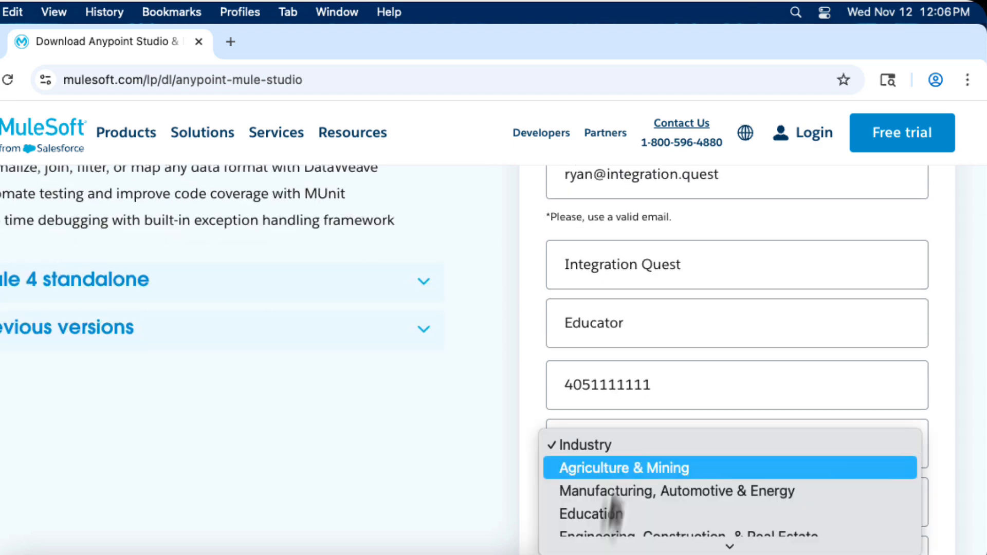
click(599, 511)
scroll(766, 504, down, 1)
click(767, 507)
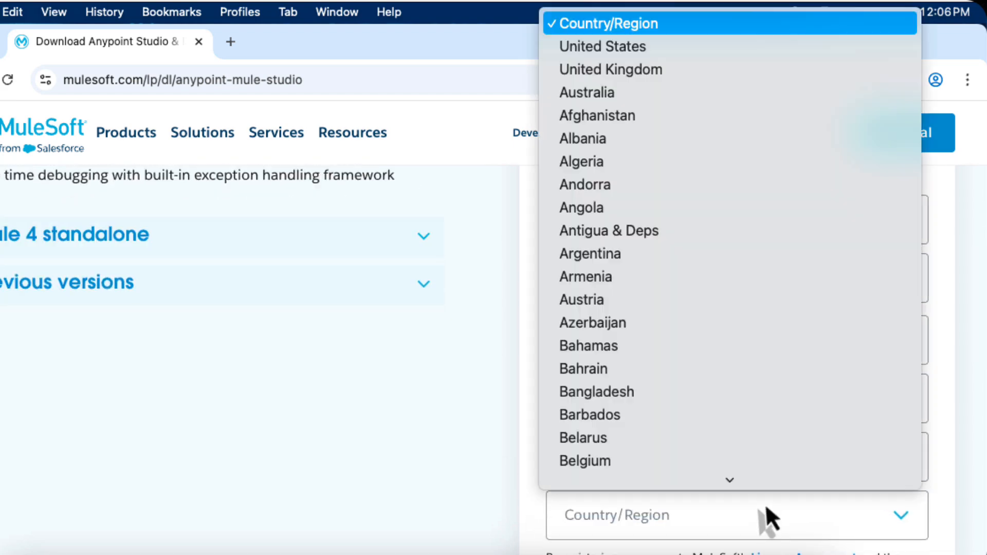
click(687, 30)
click(655, 457)
click(643, 482)
scroll(545, 500, down, 1)
scroll(545, 506, down, 4)
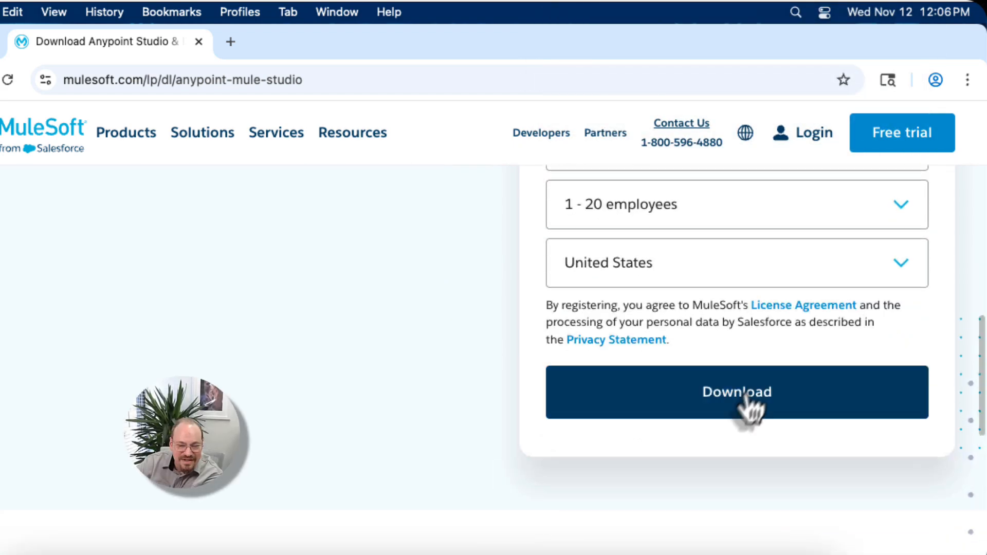
click(748, 408)
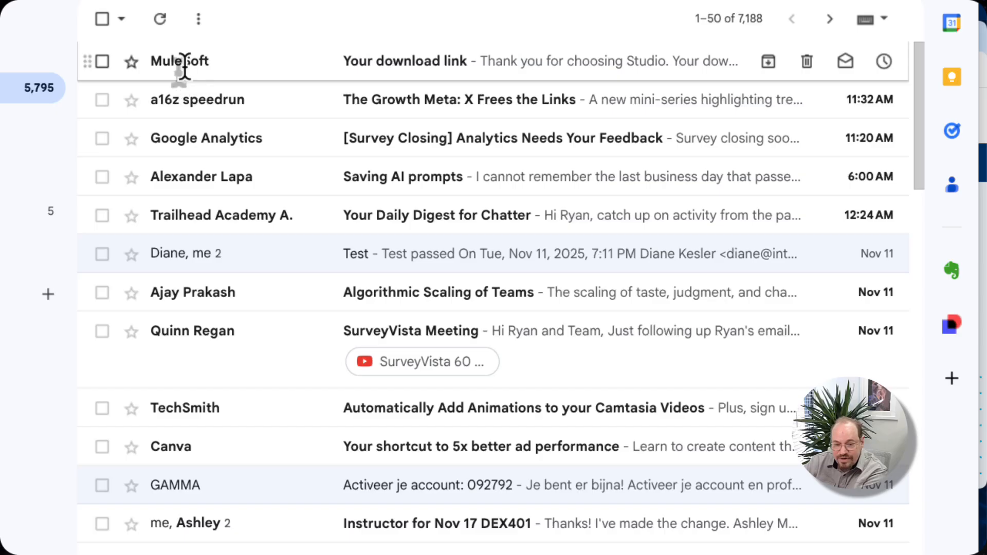
Step: Open the download page from MuleSoft's "Your download link" e-mail and download the Studio latest macos-arm .dmg
click(129, 123)
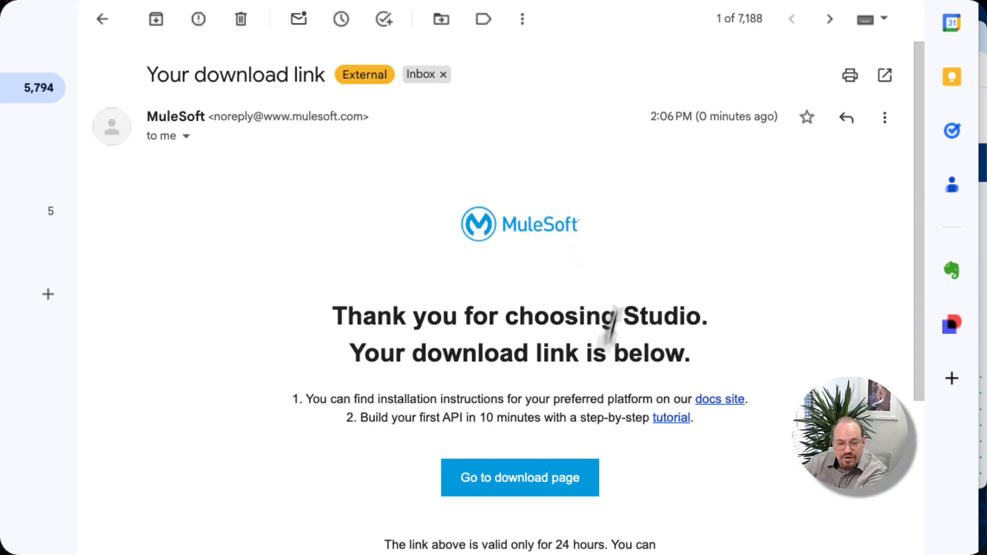
click(520, 480)
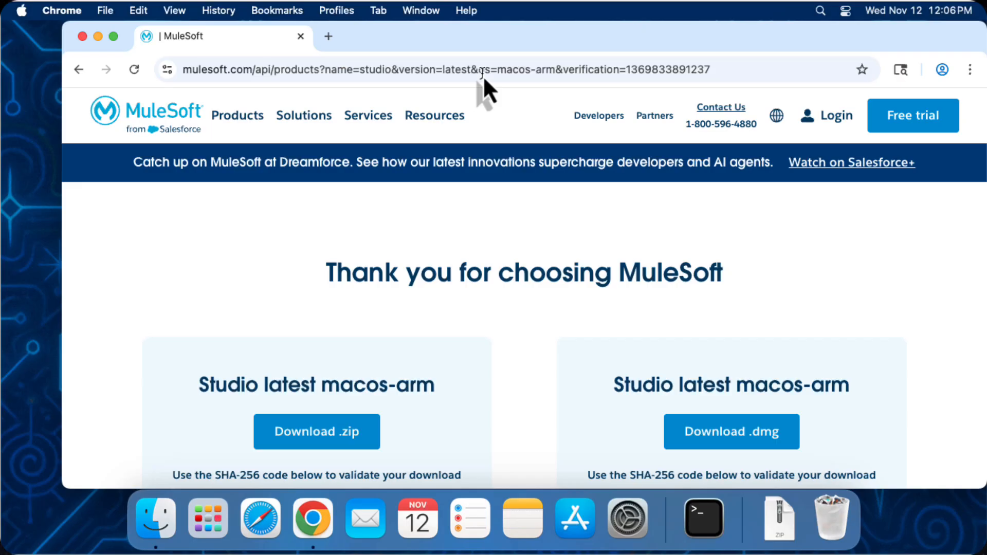
scroll(877, 312, down, 2)
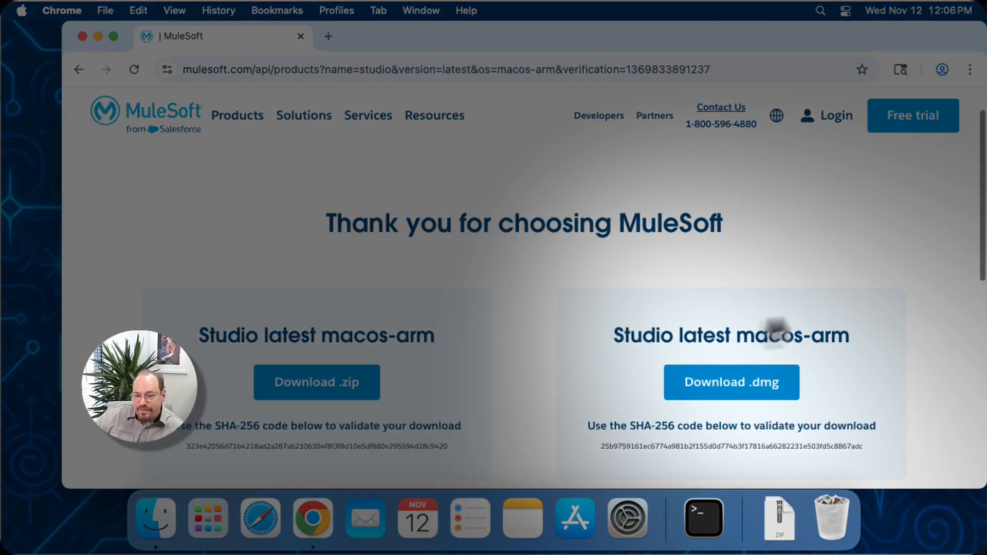
click(732, 385)
Step: Locate and open the downloaded AnypointStudio-7.22.0-macosArm.dmg, and copy AnypointStudio into the Applications folder
click(914, 70)
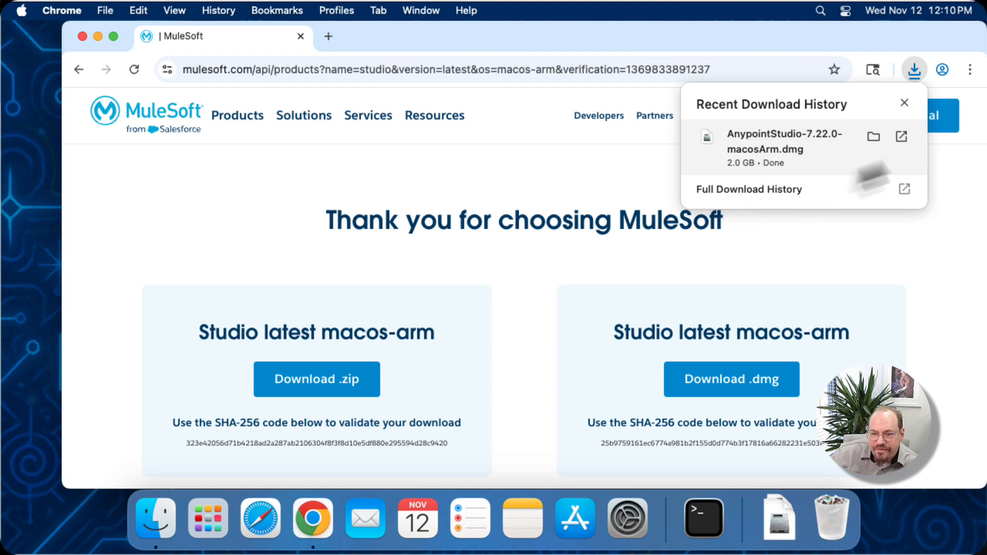
click(874, 137)
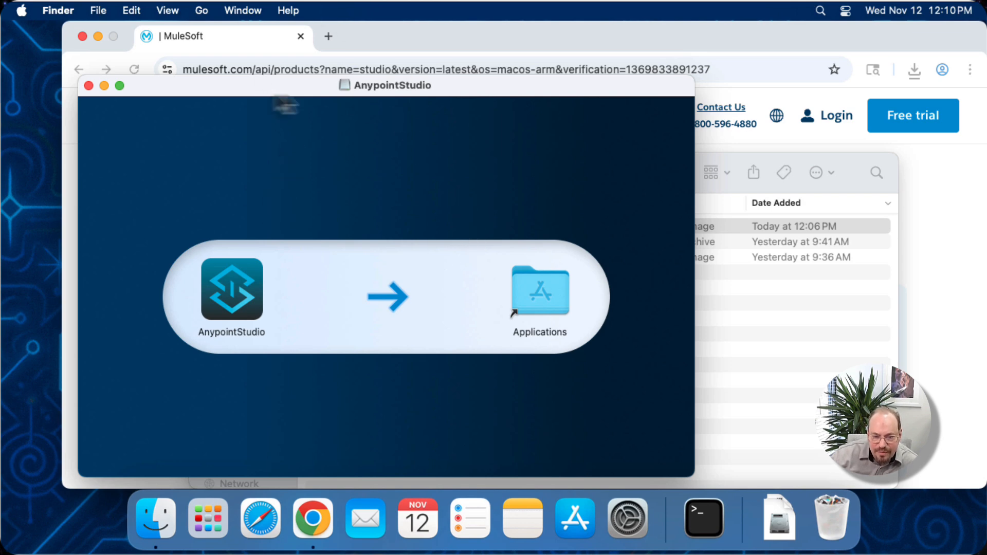
drag(274, 90, 286, 98)
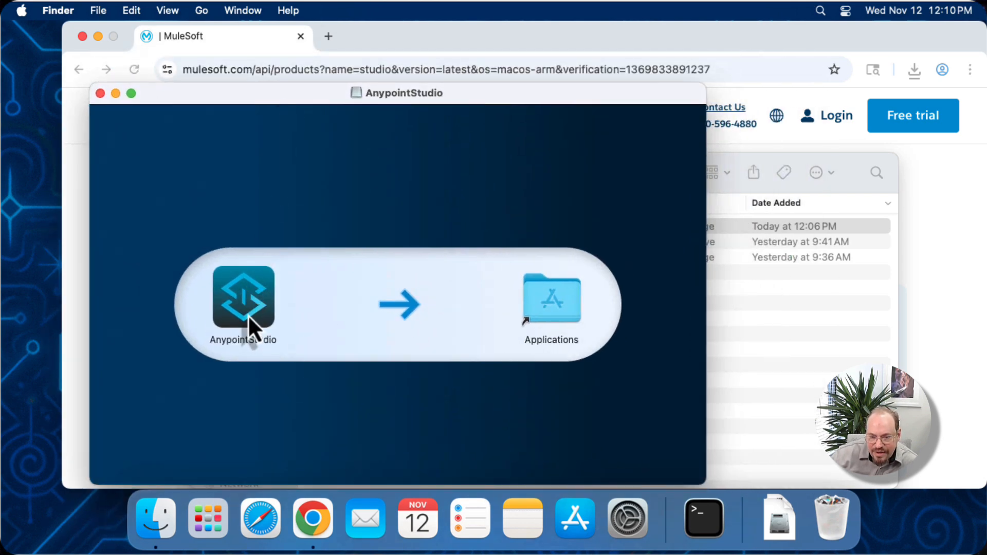
drag(252, 316, 551, 313)
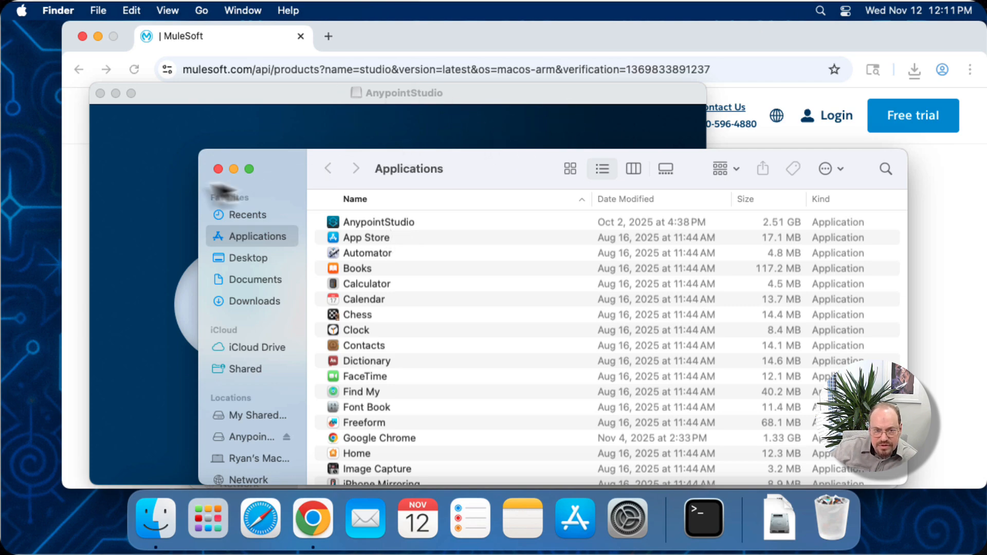
Step: Clear the open Finder and browser windows off the desktop and eject the AnypointStudio disk image
click(233, 170)
click(102, 93)
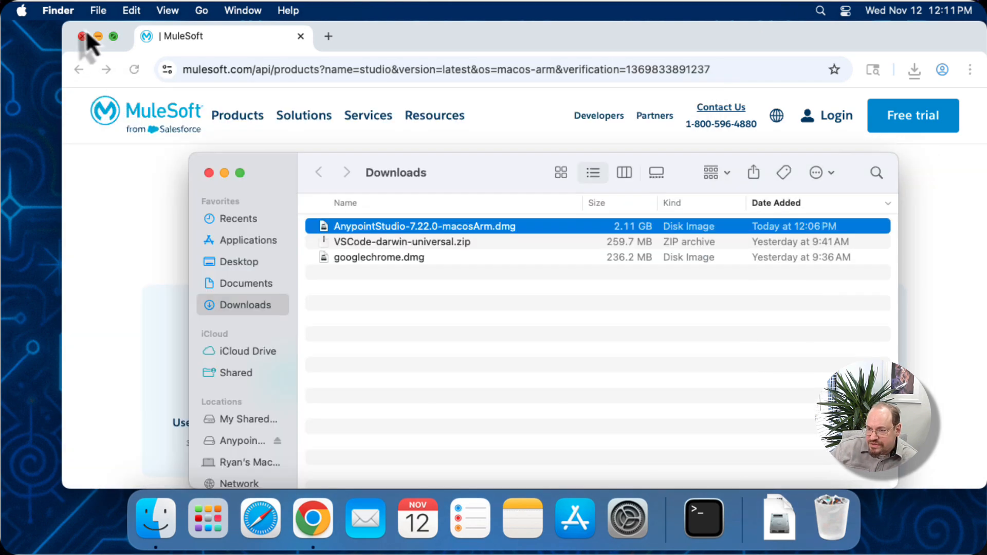
click(82, 36)
click(936, 63)
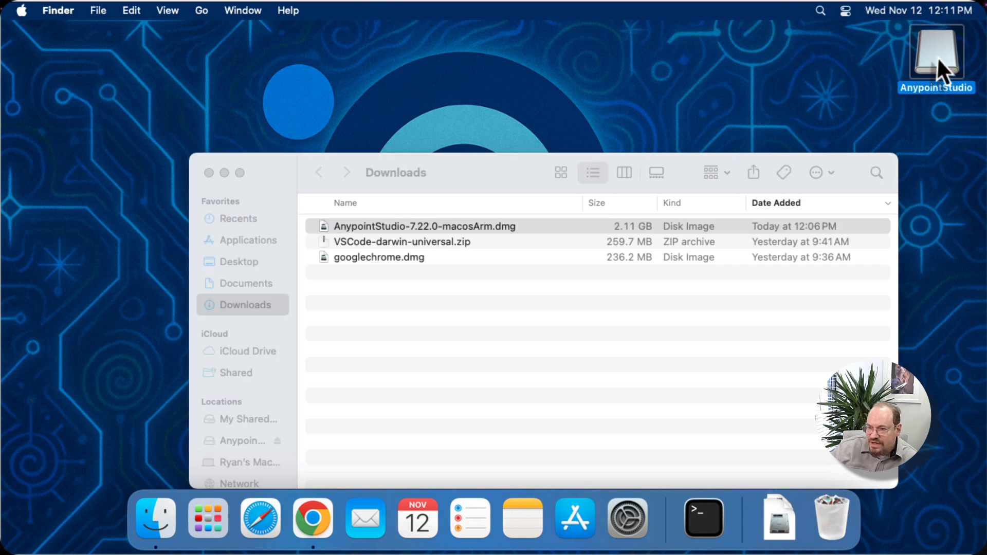
click(208, 173)
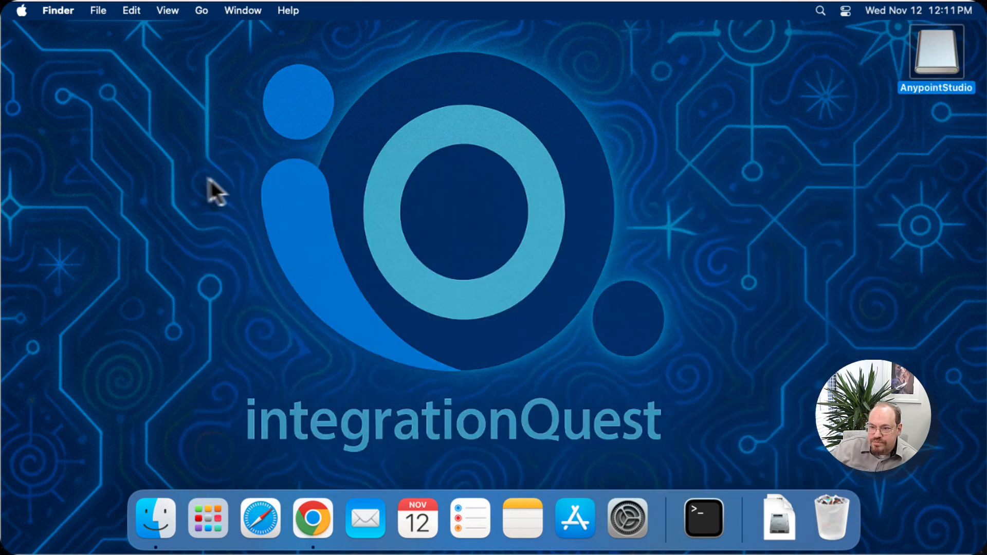
right_click(930, 72)
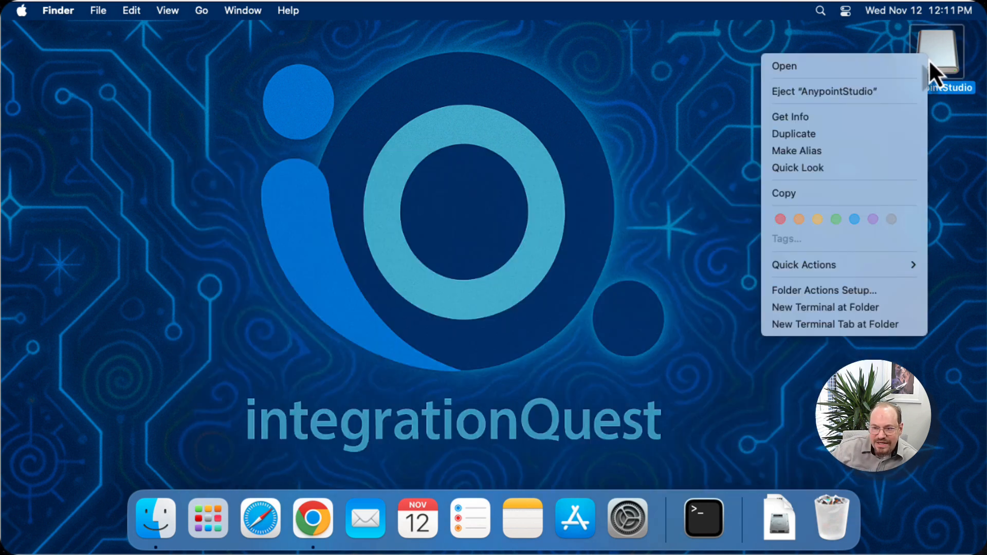
click(896, 95)
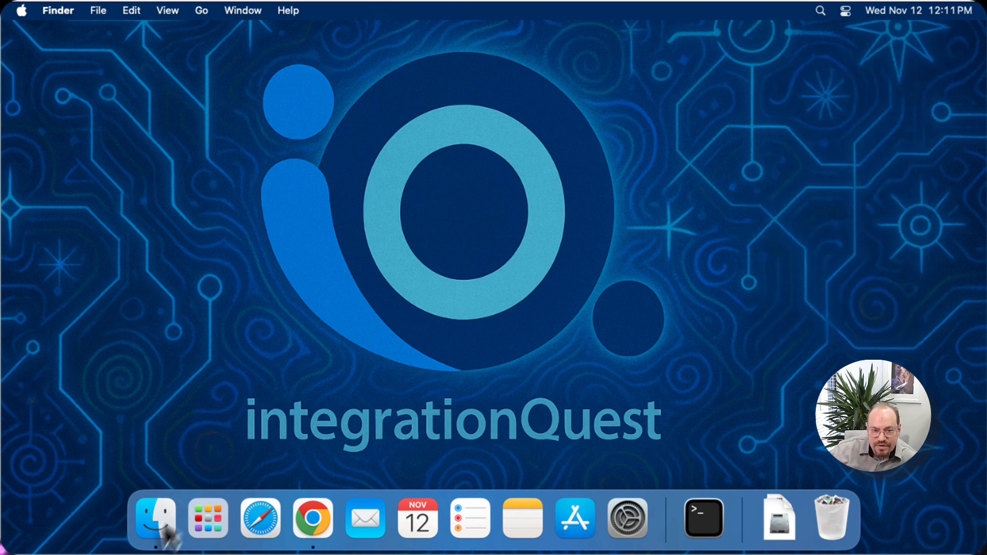
Step: Open the Applications folder and launch AnypointStudio, approving the prompt about an app downloaded from the Internet
click(198, 15)
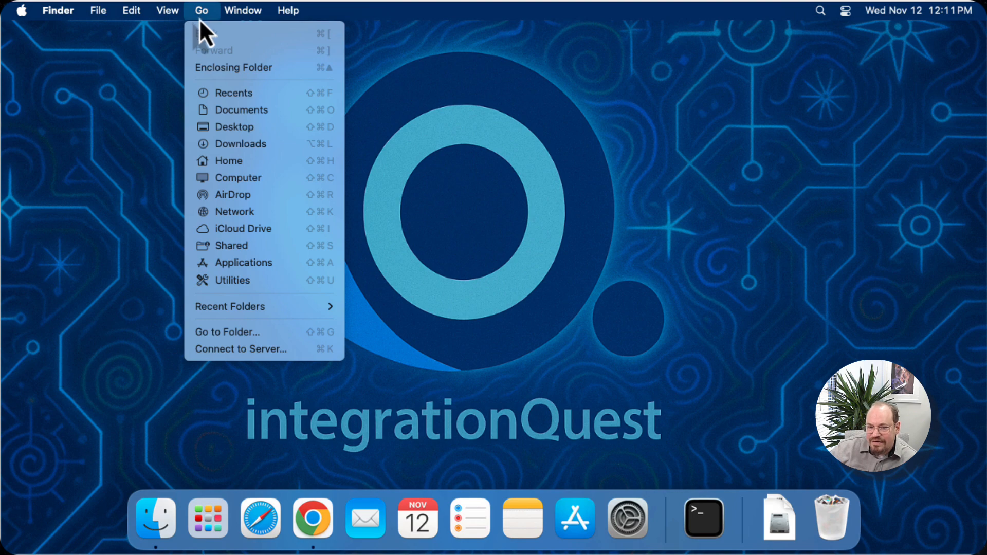
click(274, 268)
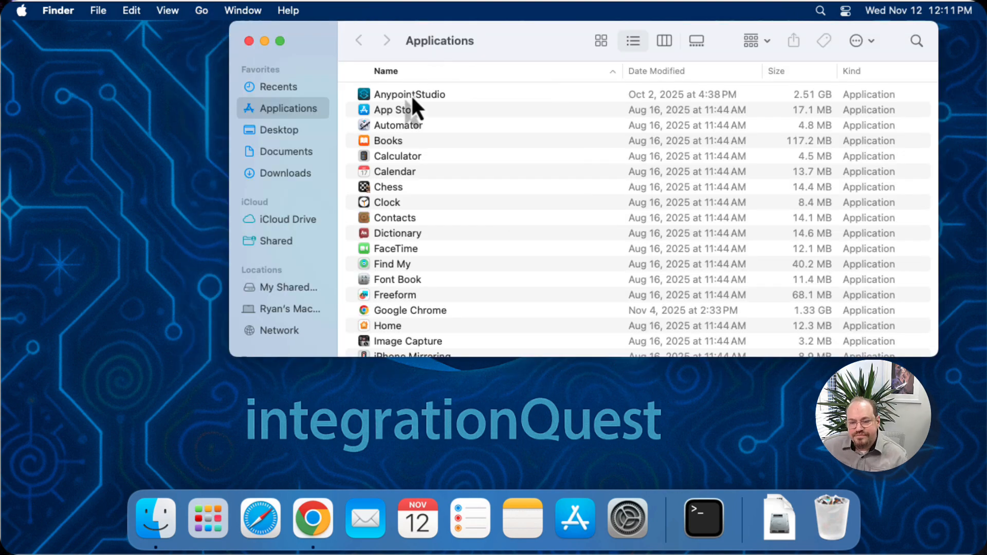
double_click(411, 94)
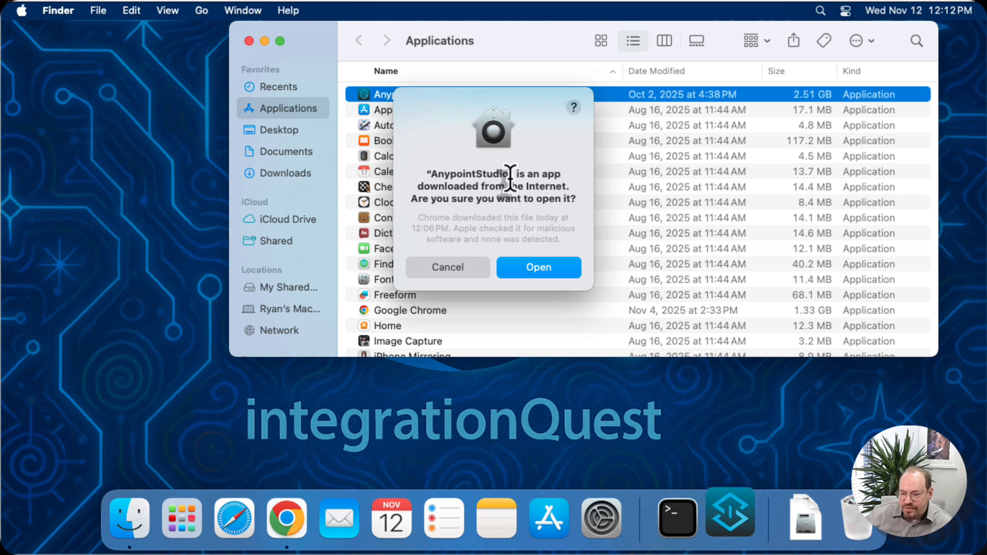
click(548, 264)
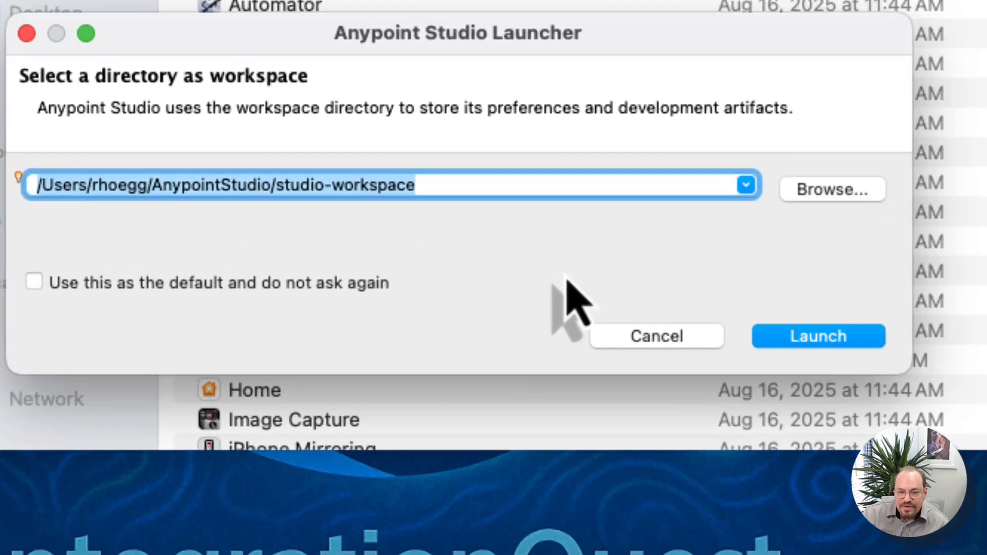
Step: Set the workspace directory to src/AnypointStudio/agent-classroom inside the user's home folder and launch the workspace
click(450, 188)
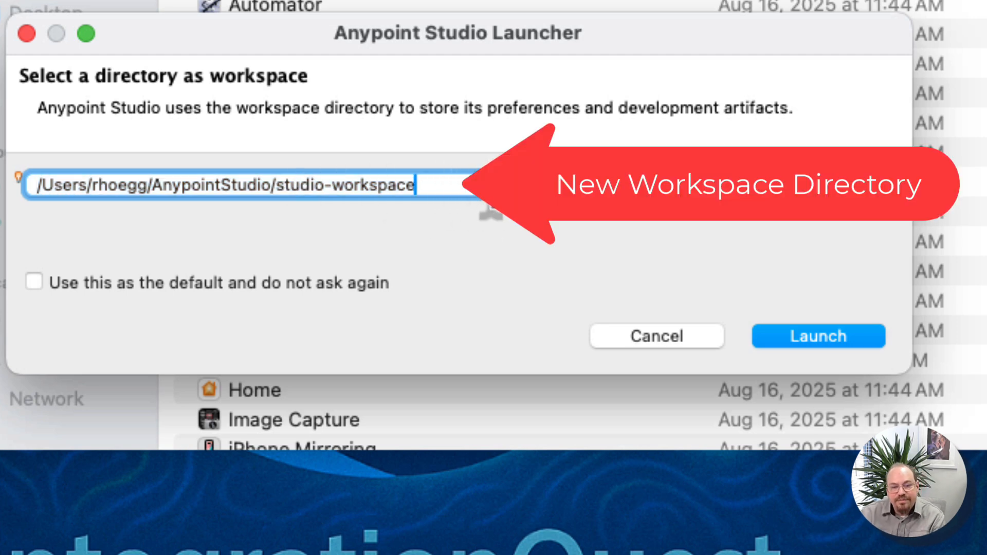
click(181, 185)
text(src/)
key(alt+Right)
key(Right)
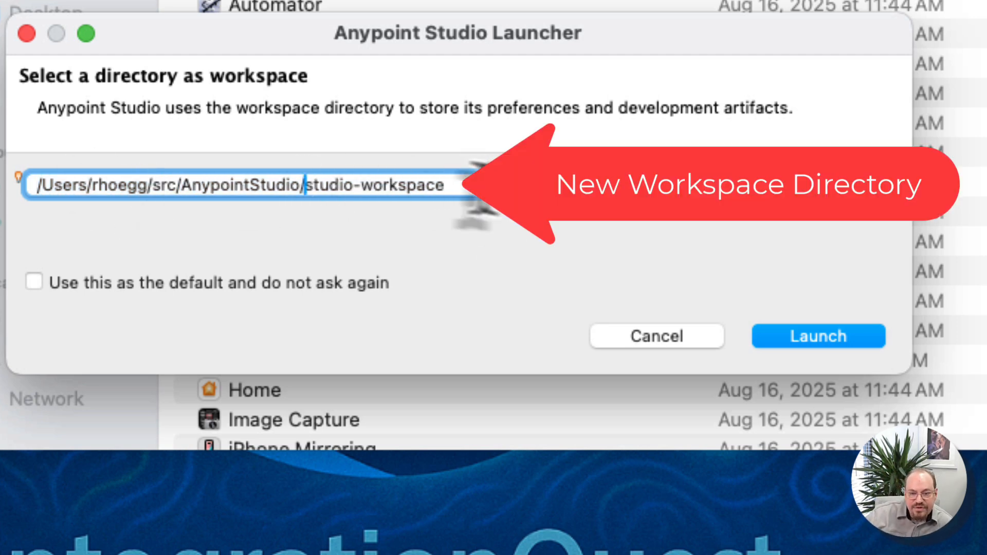
key(shift+super+Right)
text(agent-classroom)
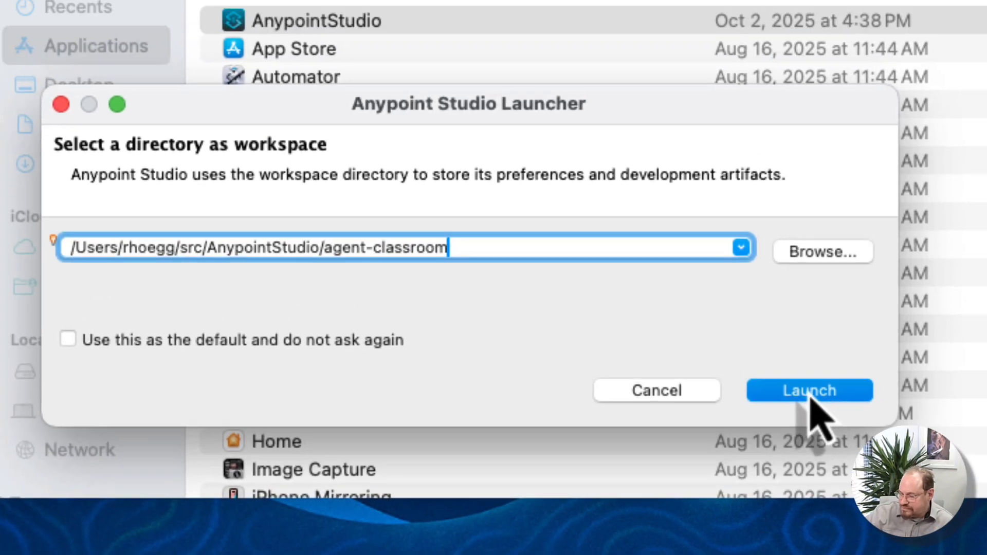
click(810, 391)
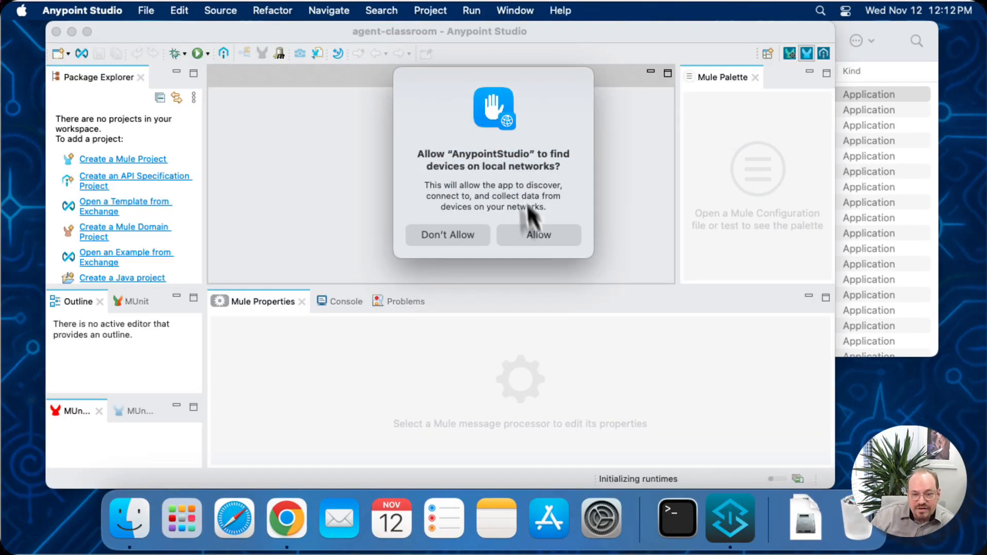
Step: Allow AnypointStudio to find devices on local networks, and clear the release notes screen and the two system notifications
click(552, 235)
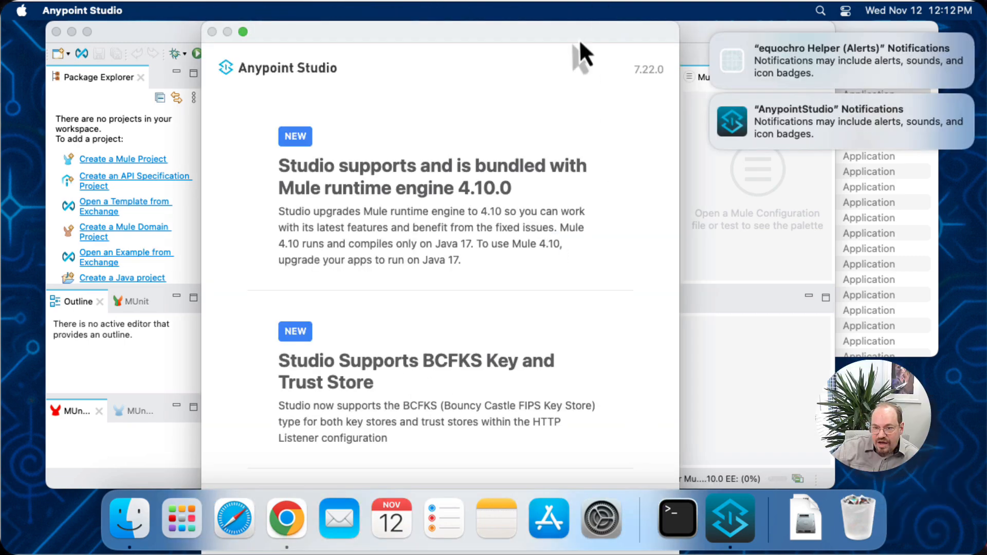
double_click(524, 36)
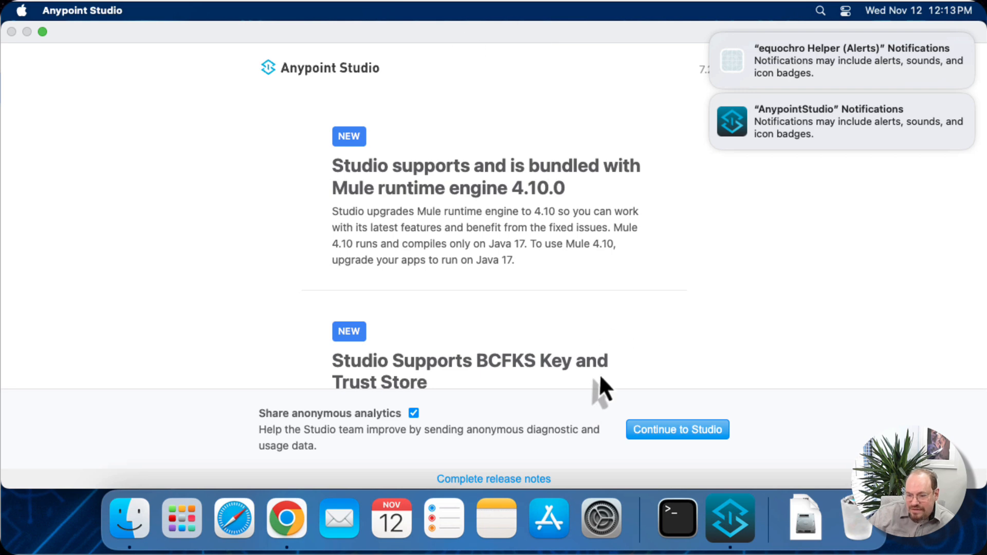
click(699, 435)
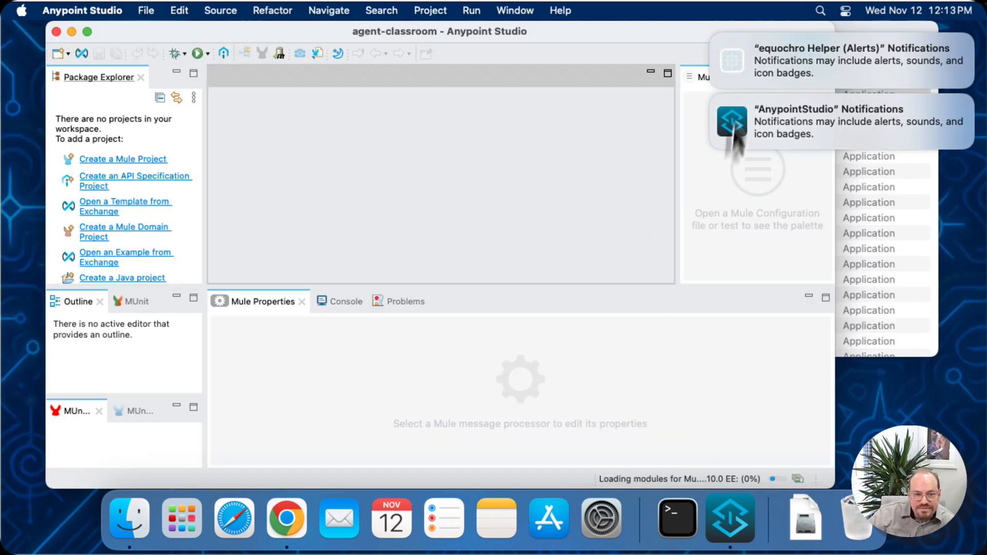
click(712, 98)
click(712, 36)
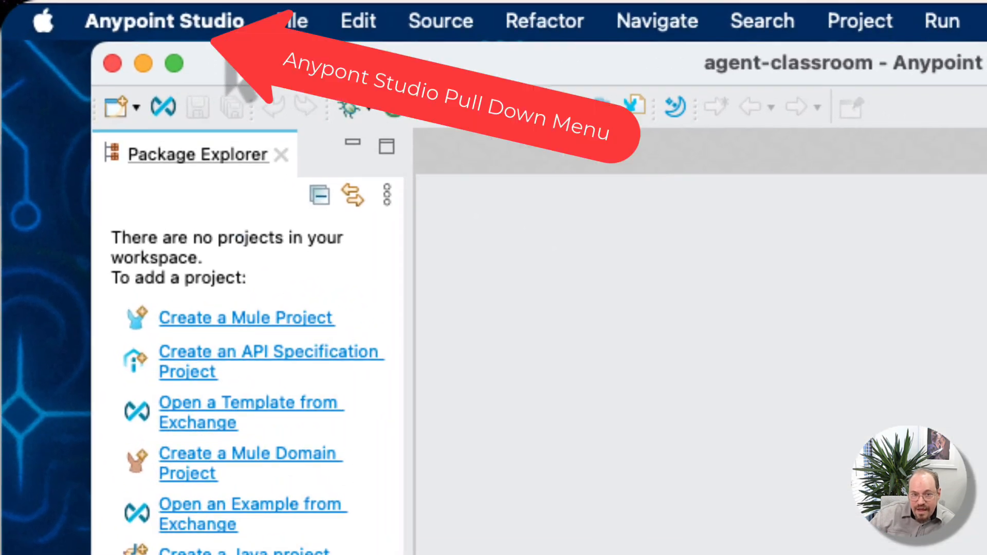
Step: Open the Authentication preferences for Anypoint Studio in the application settings
click(226, 29)
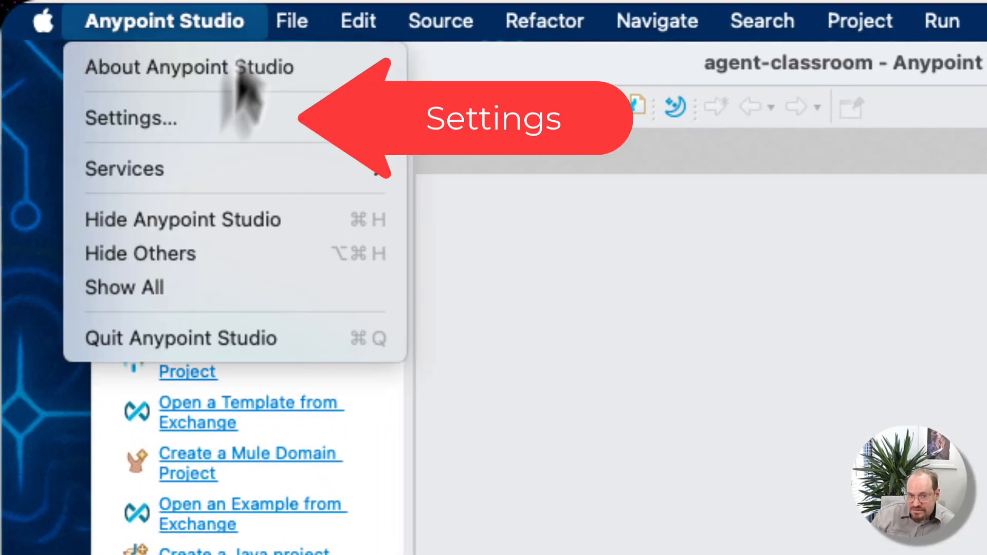
click(226, 119)
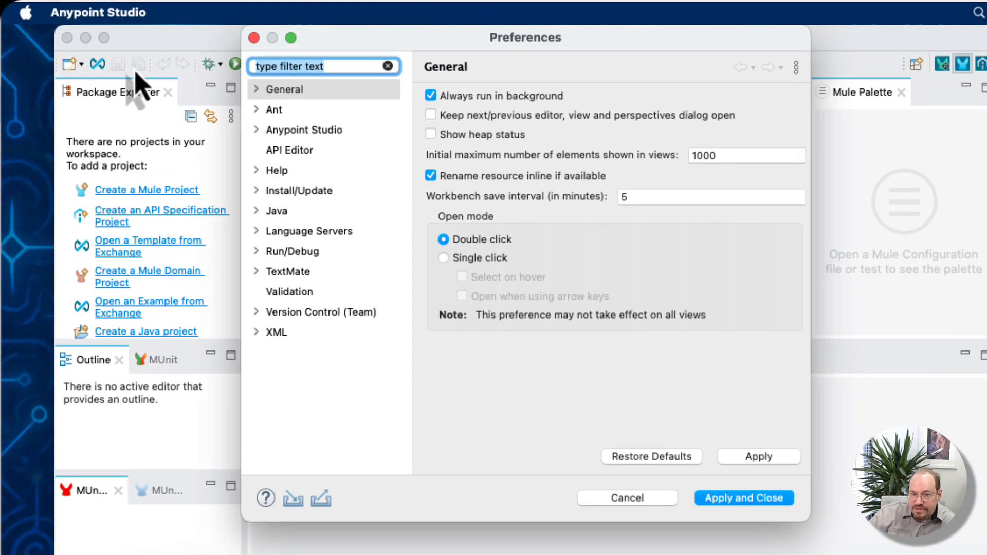
click(293, 133)
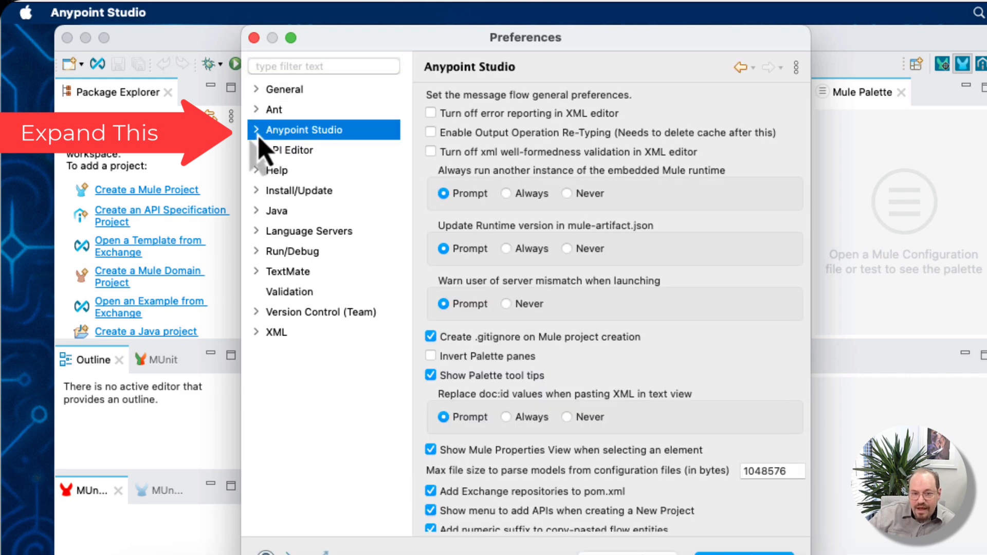
click(257, 131)
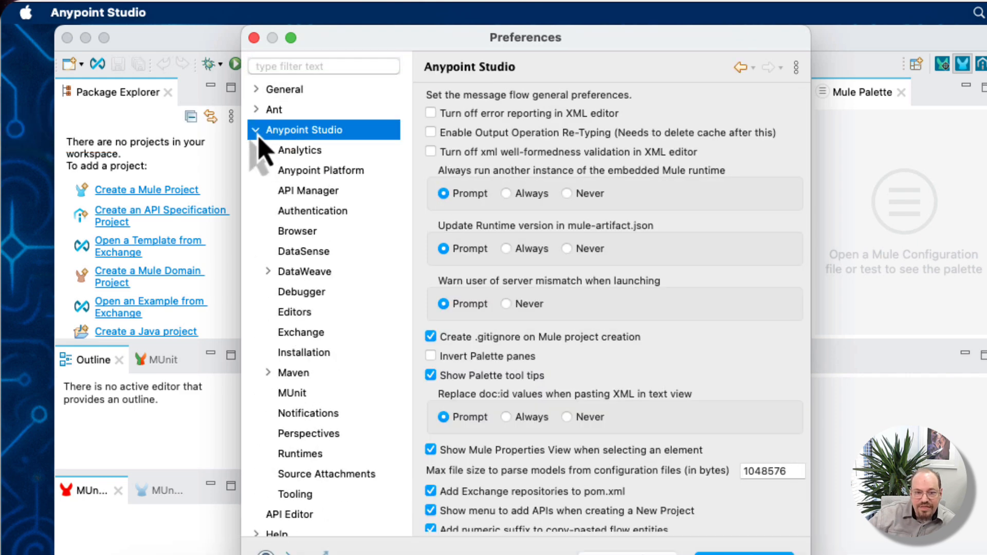
click(335, 226)
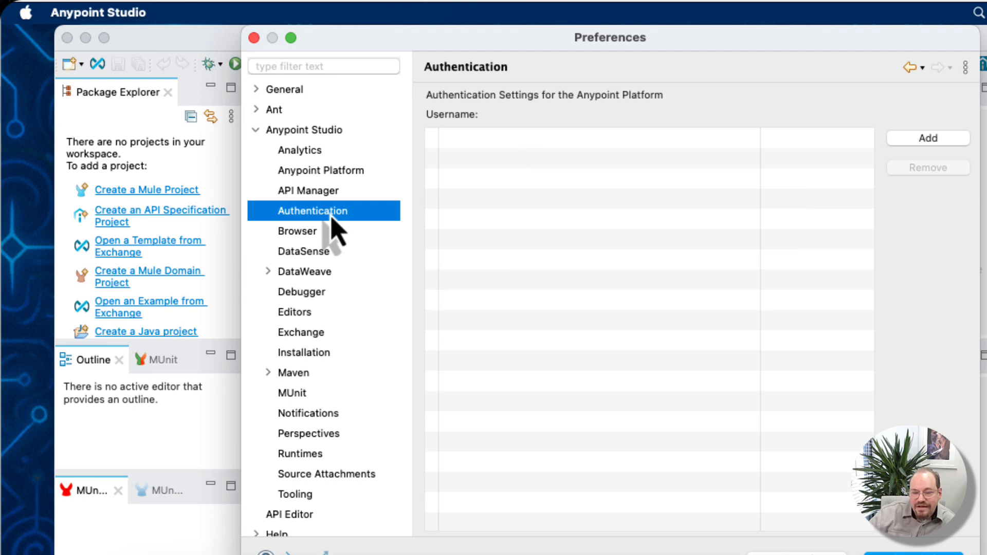
Step: Add an Anypoint Platform account and fill in its username and password on the sign-in form
click(925, 143)
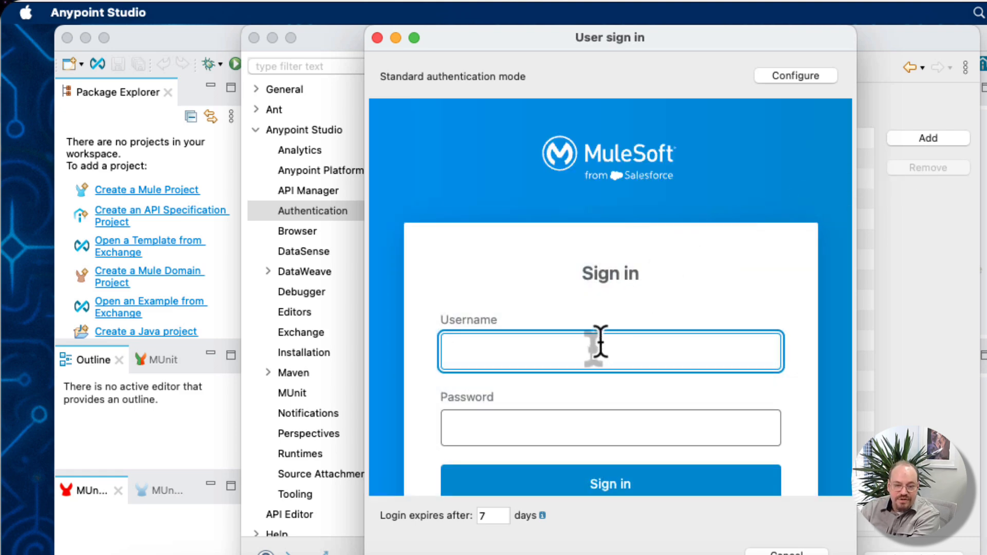
key(Tab)
text(••••••••••••)
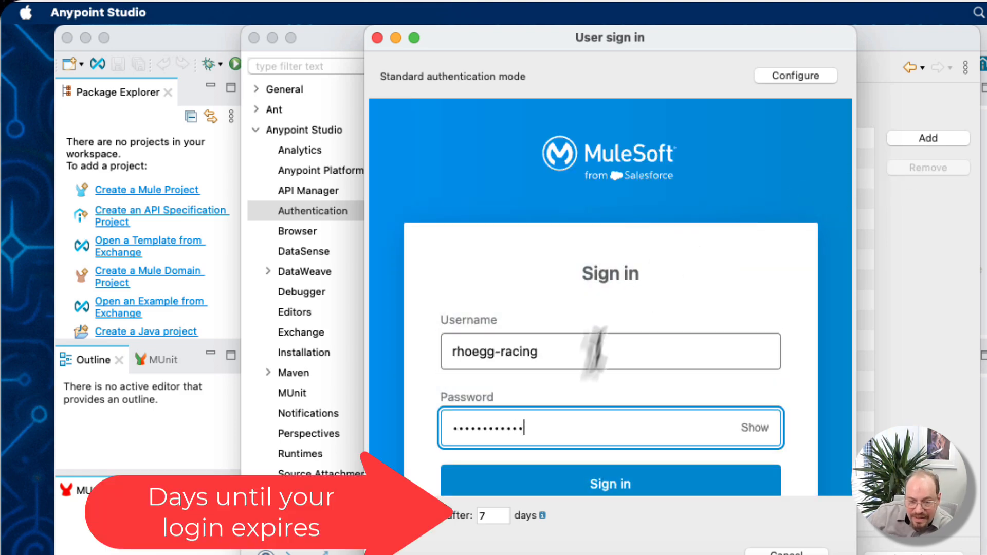
scroll(653, 414, down, 1)
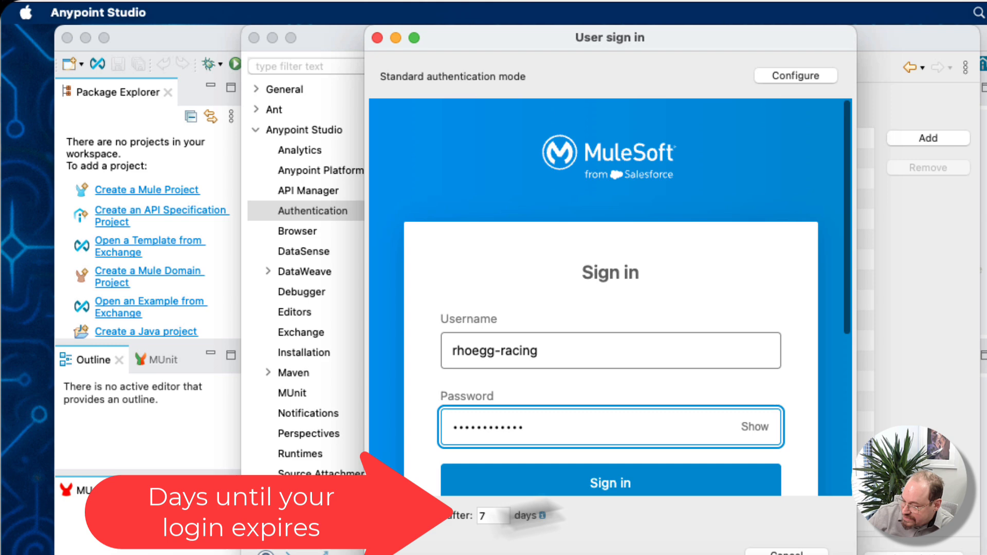
Step: Set the login to expire after 14 days and sign in, declining to provide a password hint for Secure Storage
click(493, 514)
key(BackSpace)
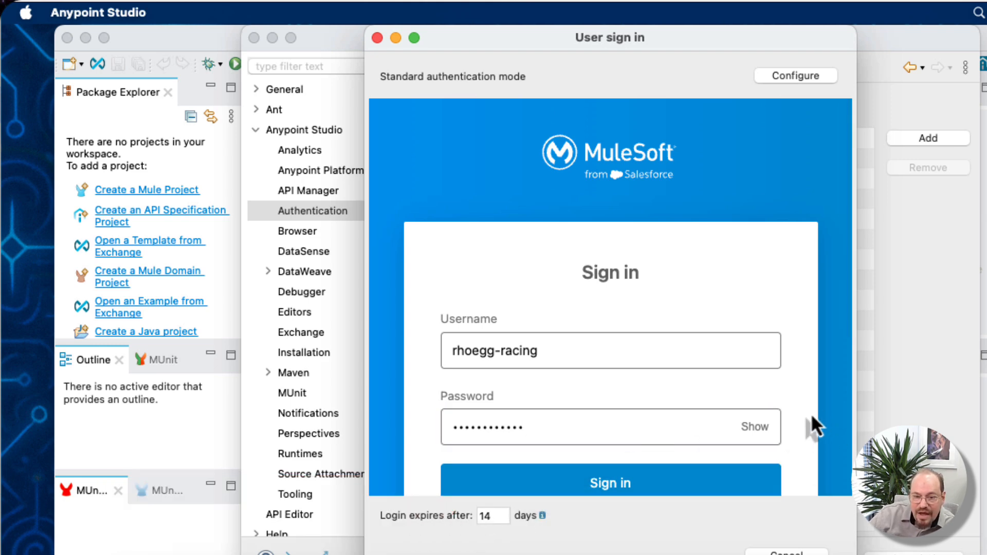
scroll(818, 432, down, 5)
click(611, 286)
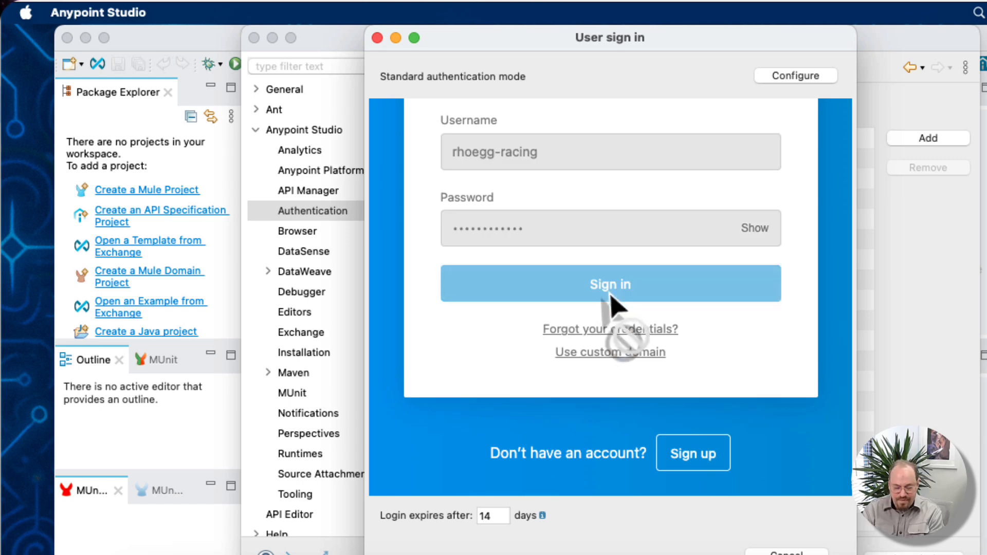
scroll(607, 290, down, 4)
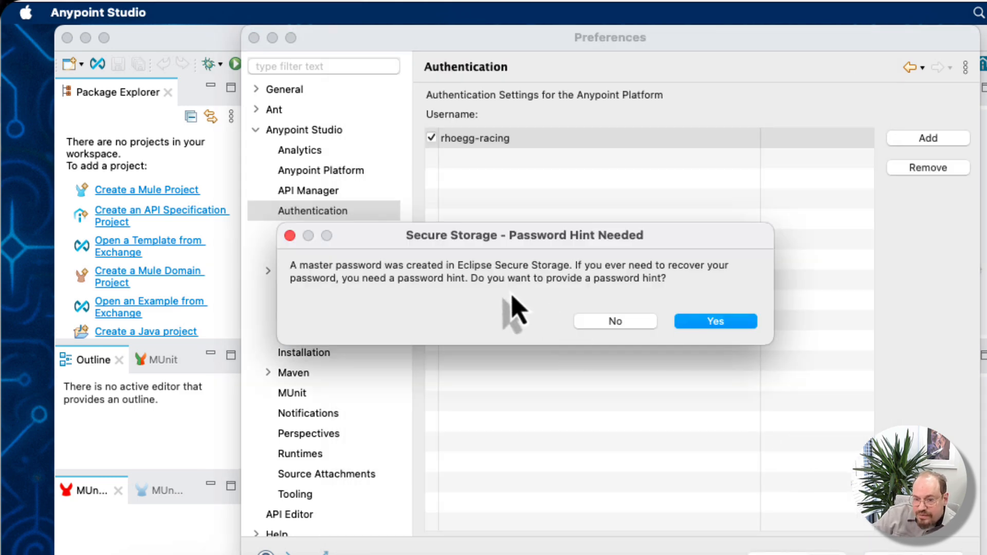
click(643, 325)
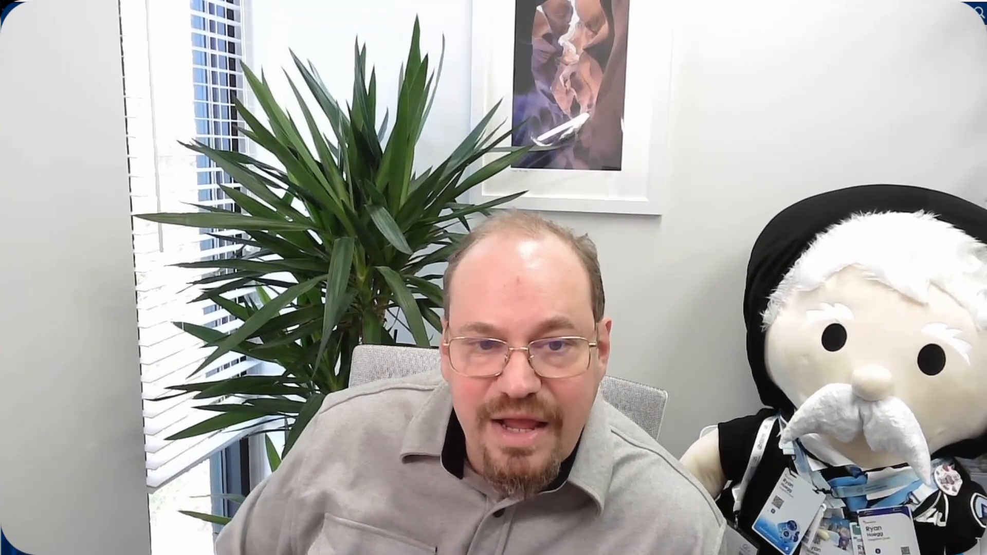